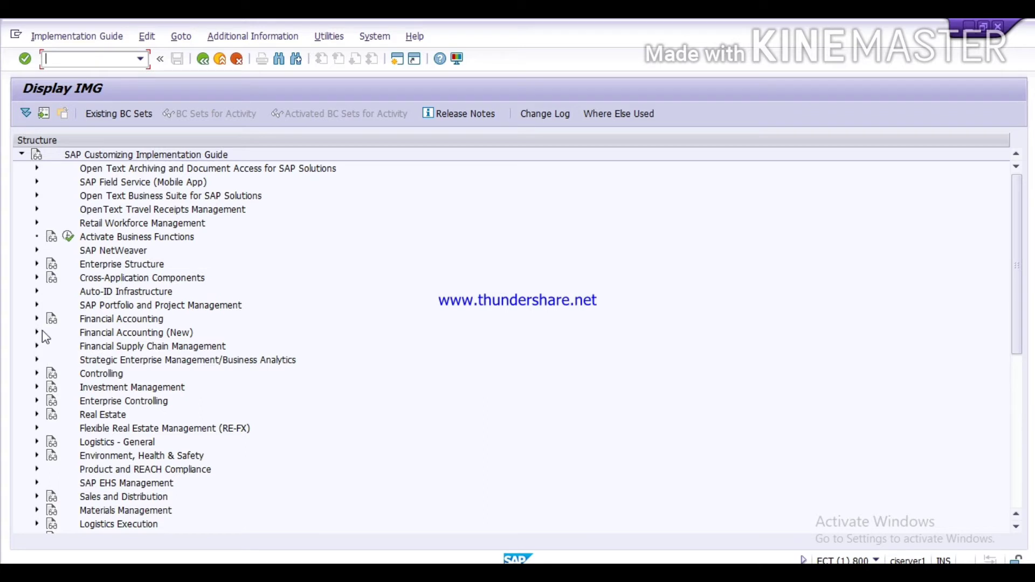
# - Set the controlling area to TATA using Set Controlling Area in the basic settings of Profit Center Accounting
pyautogui.click(39, 374)
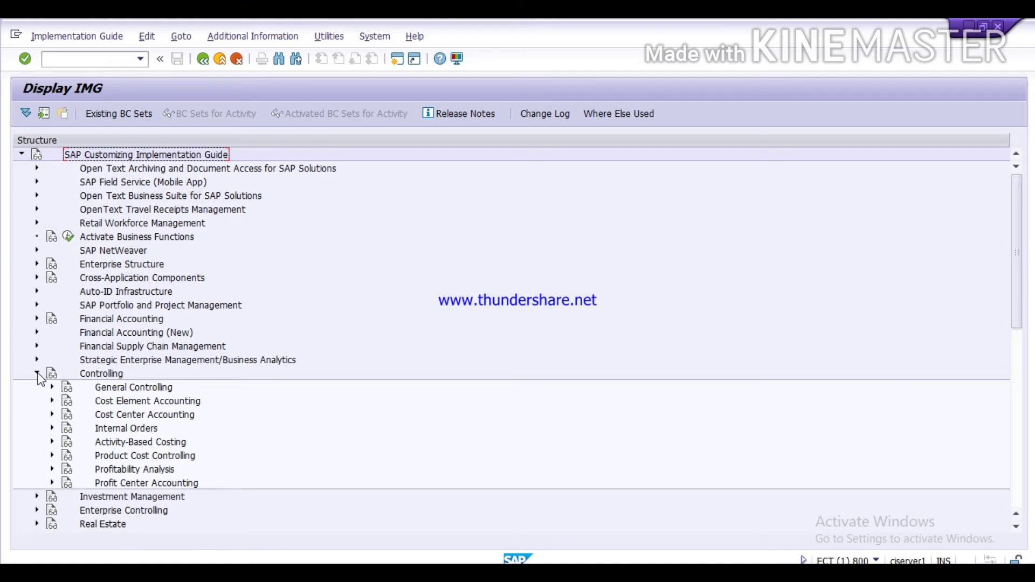
pyautogui.click(52, 484)
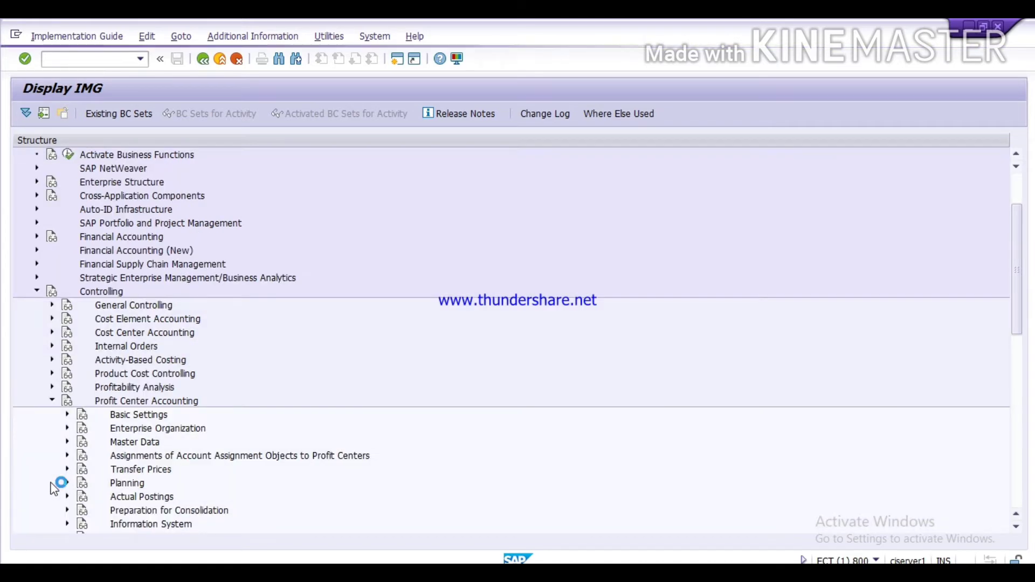
pyautogui.click(66, 416)
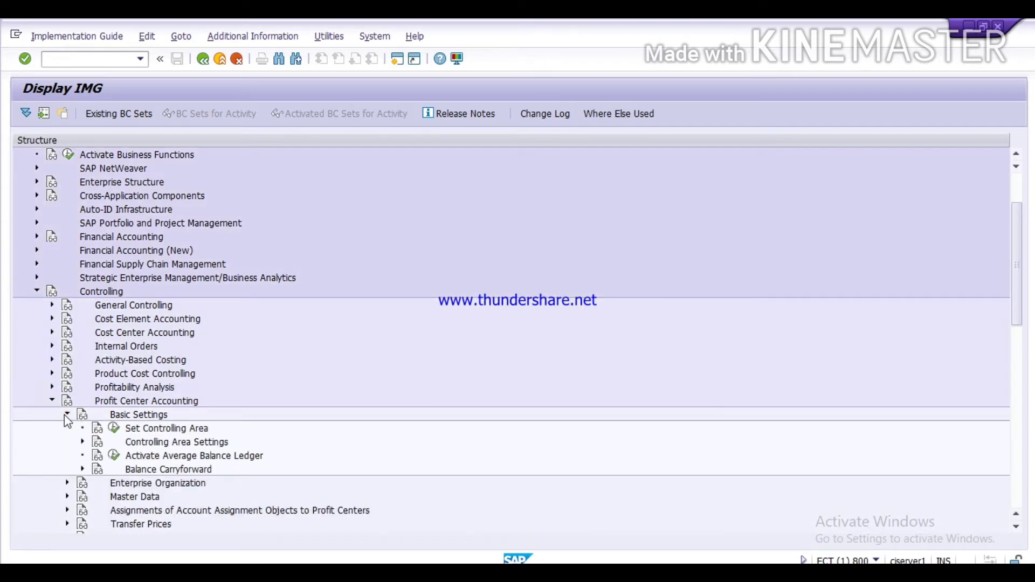
pyautogui.click(114, 432)
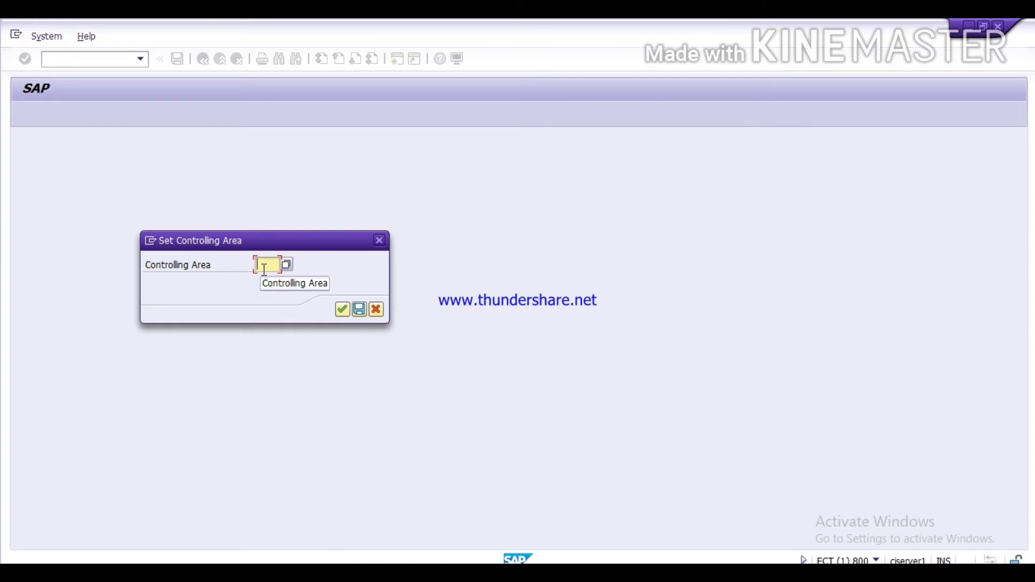
pyautogui.write('tat')
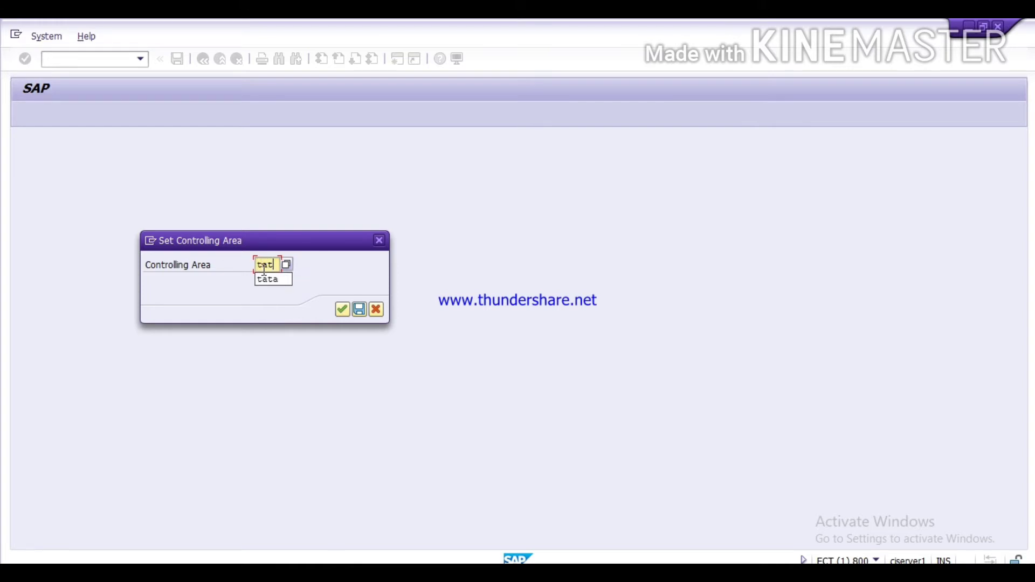
pyautogui.write('a')
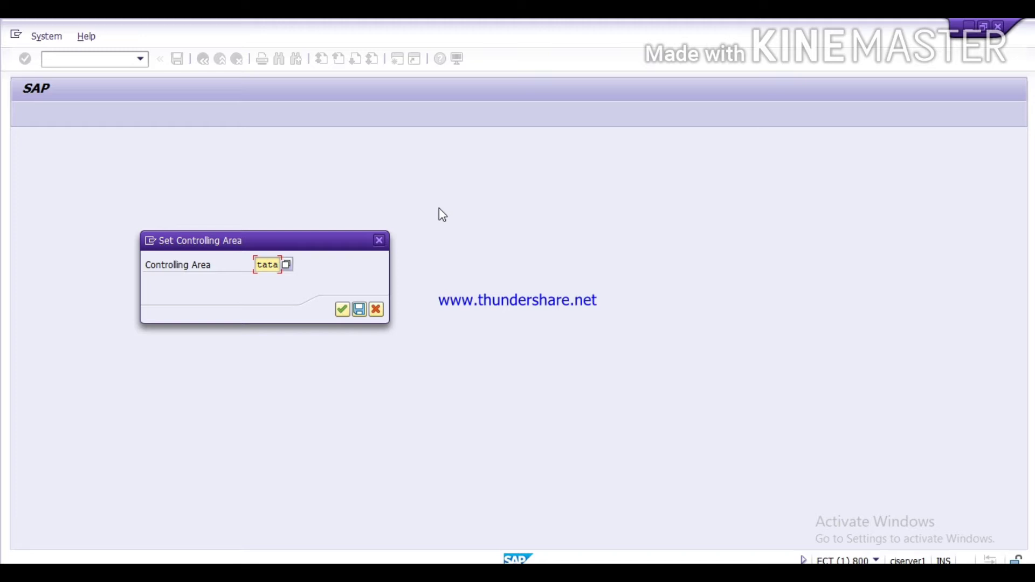
pyautogui.click(343, 310)
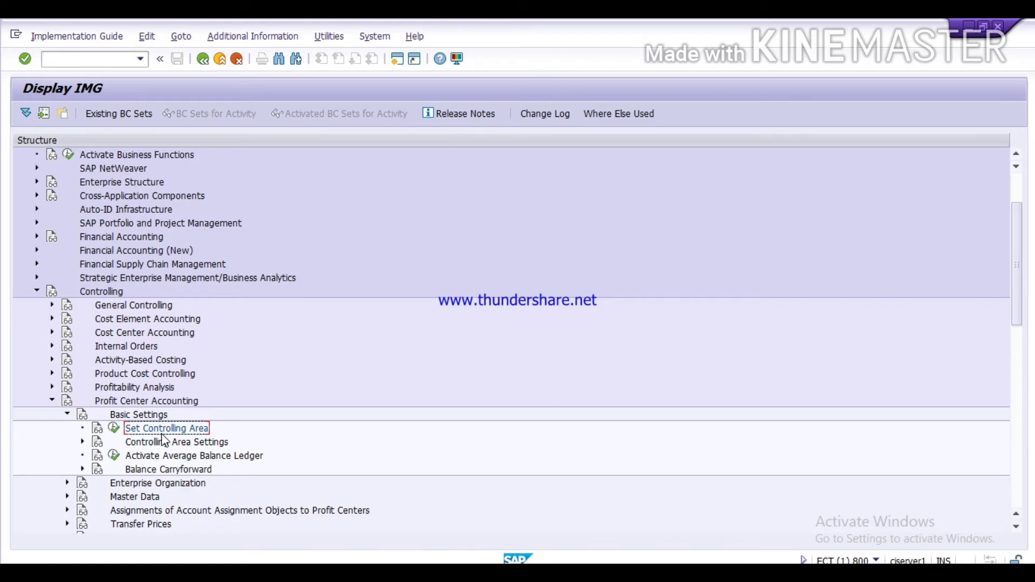
# - Open Maintain Controlling Area Settings under Controlling Area Settings in Profit Center Accounting
pyautogui.hotkey('alt', 'Tab')
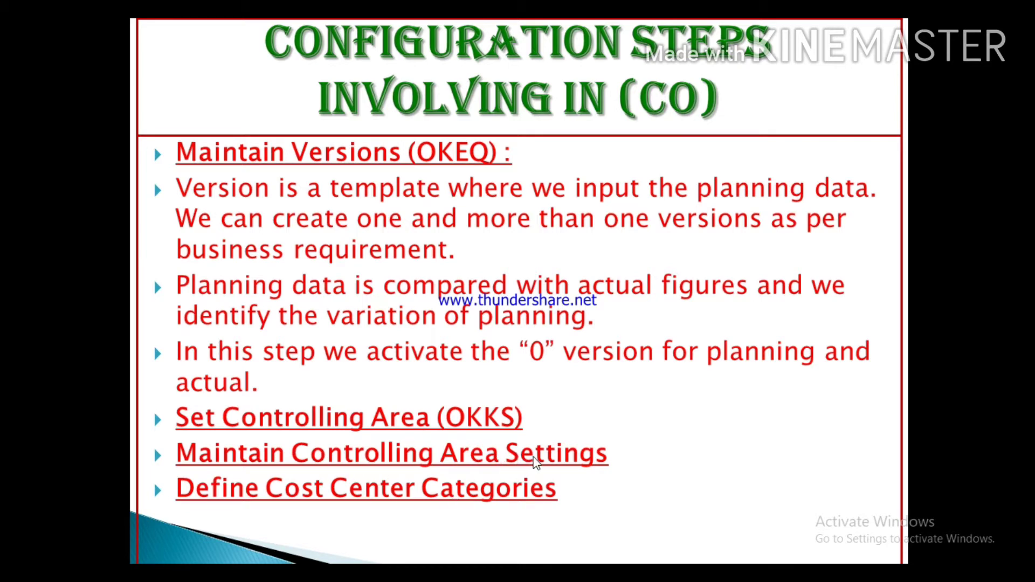
pyautogui.hotkey('alt', 'Tab')
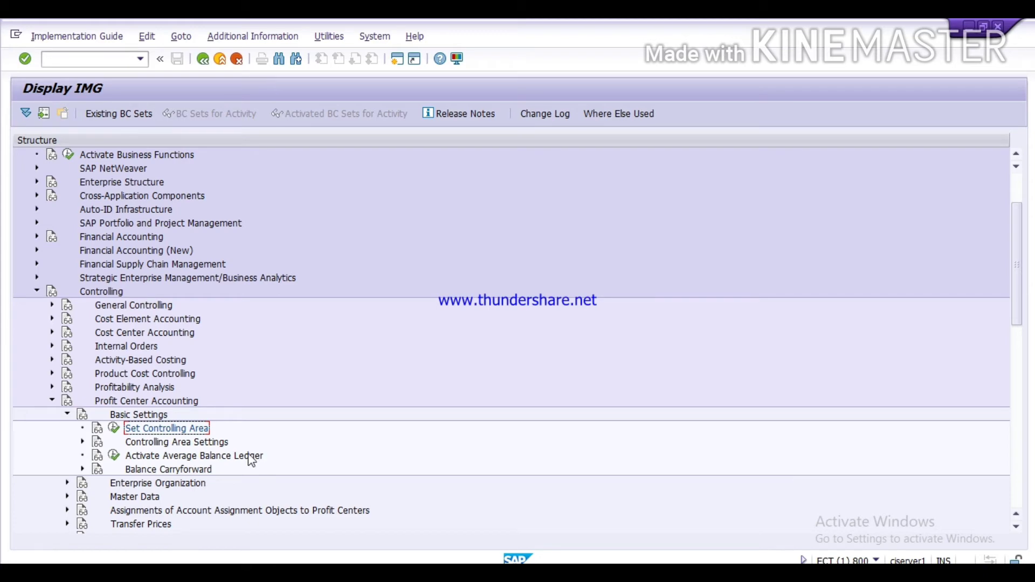
pyautogui.click(82, 442)
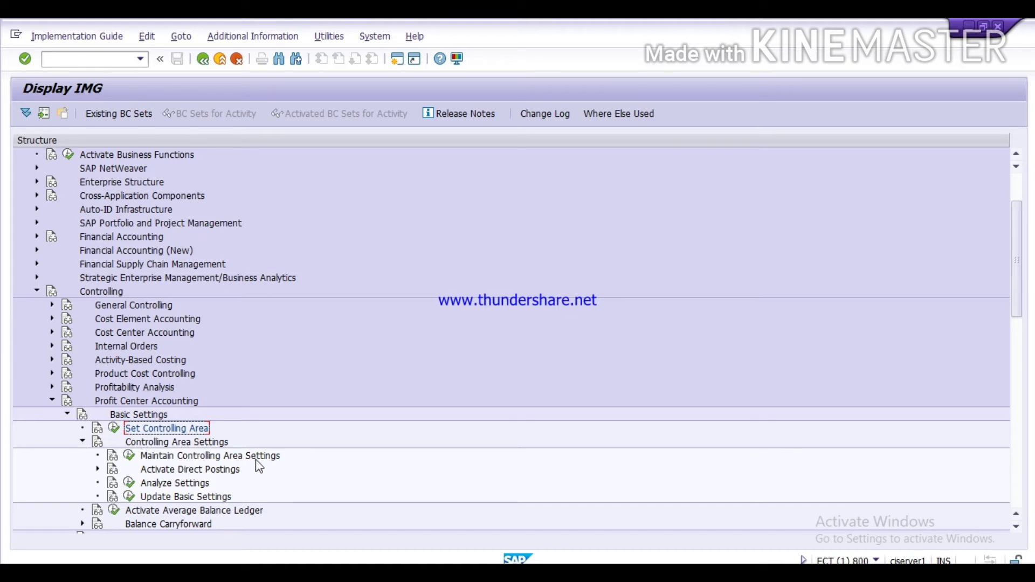
pyautogui.click(129, 457)
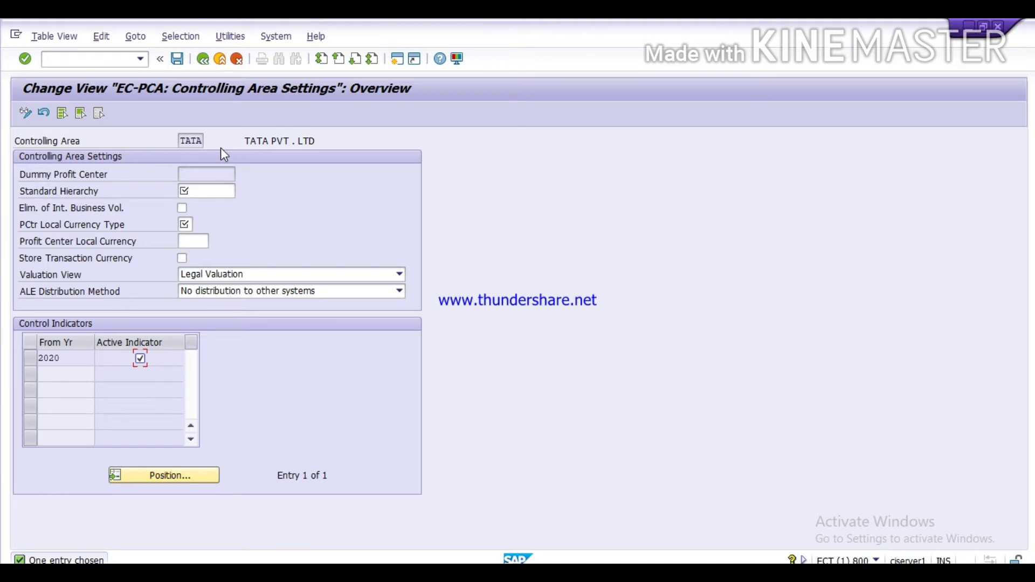
# - Enter prc_ta as the standard hierarchy for controlling area TATA
pyautogui.click(219, 191)
pyautogui.write('p')
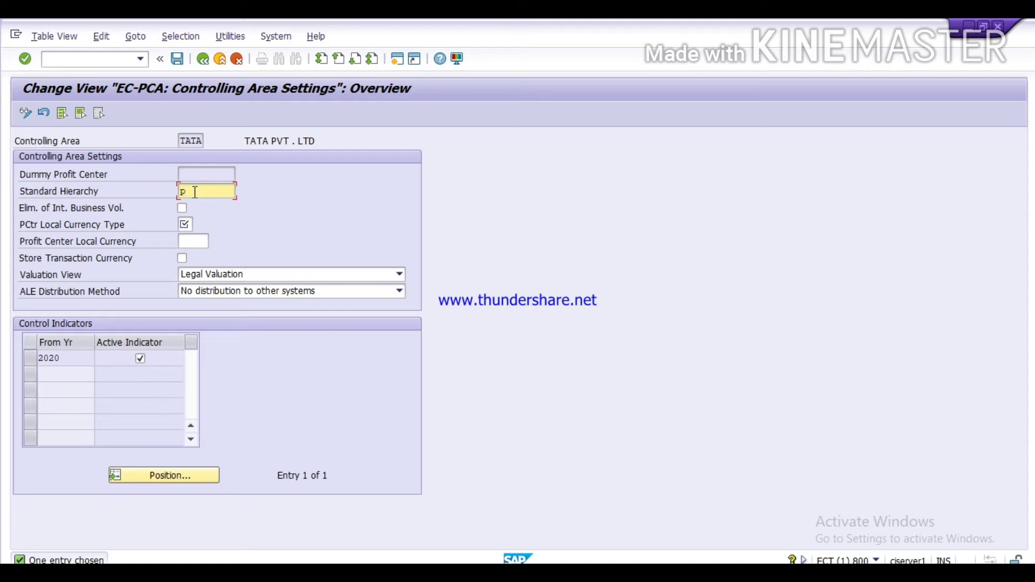
pyautogui.write('ro')
pyautogui.write('ta')
pyautogui.press('Right')
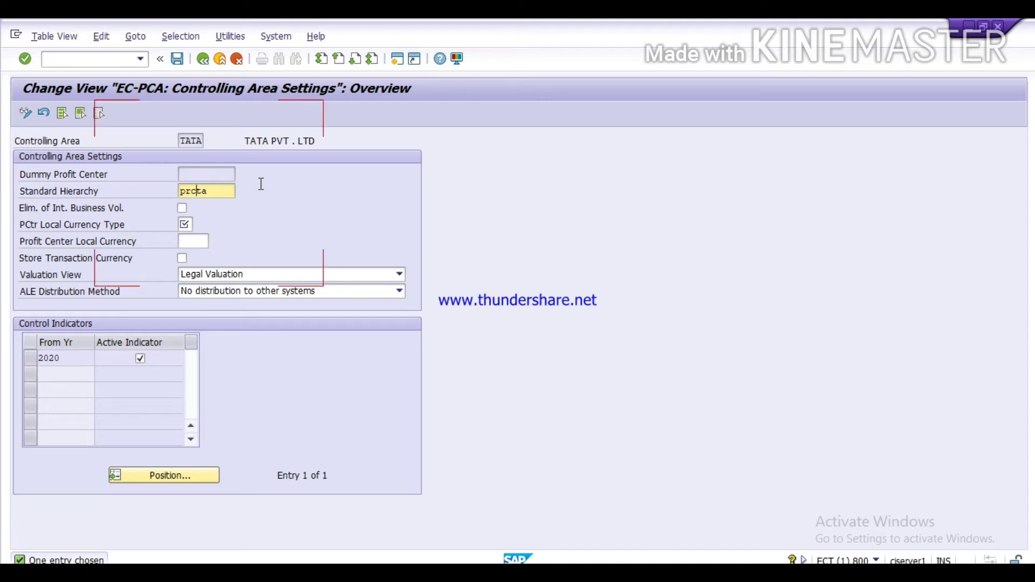
pyautogui.write('_')
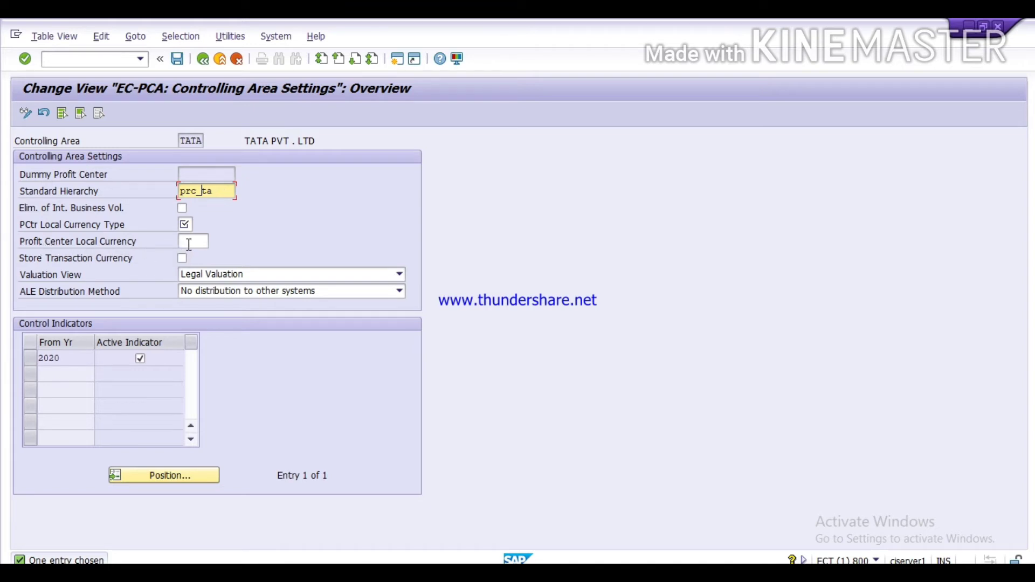
# - Set the profit center local currency to INR with local currency type 90, and save the controlling area settings
pyautogui.click(189, 244)
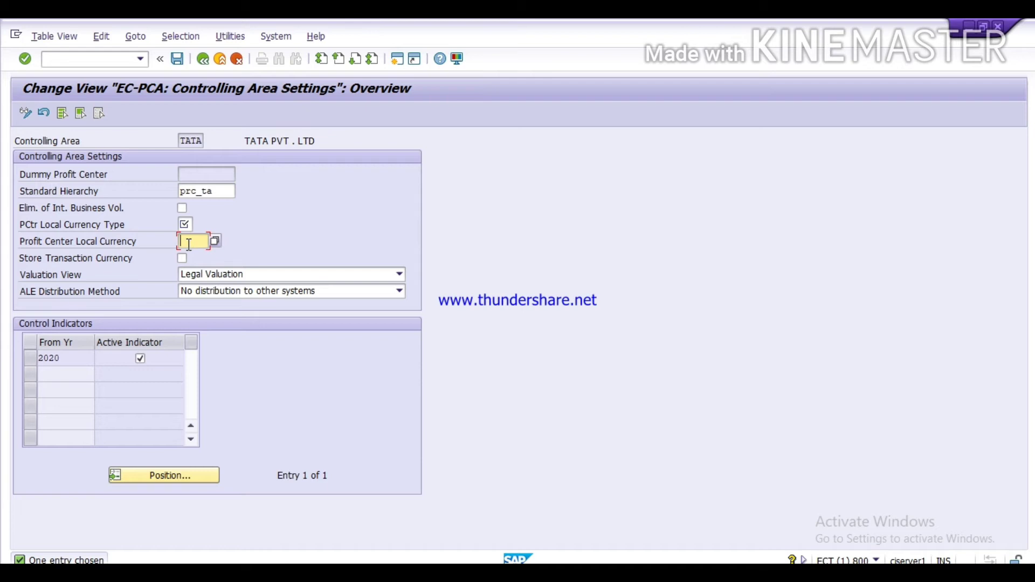
pyautogui.write('inr')
pyautogui.click(178, 61)
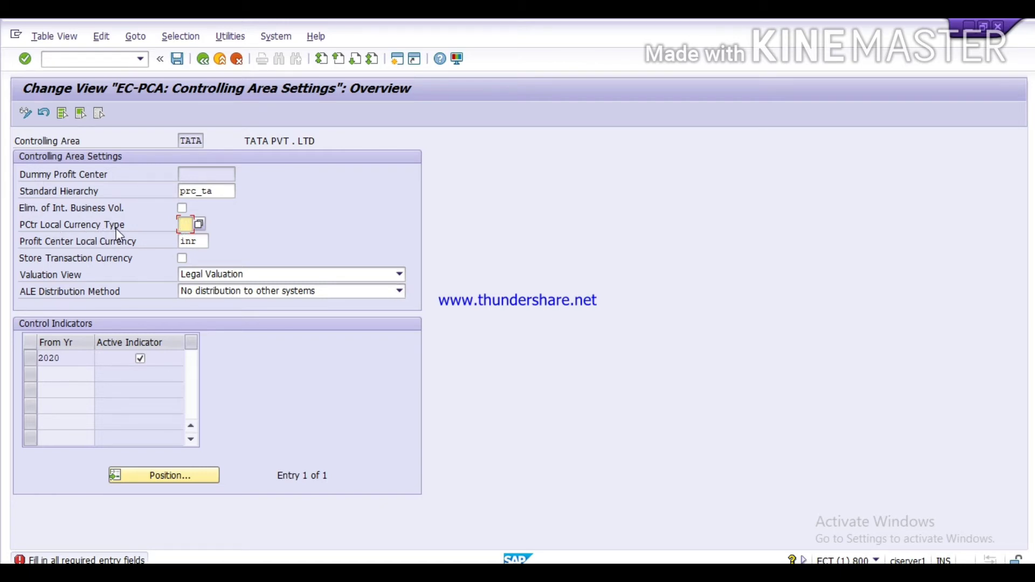
pyautogui.press('F4')
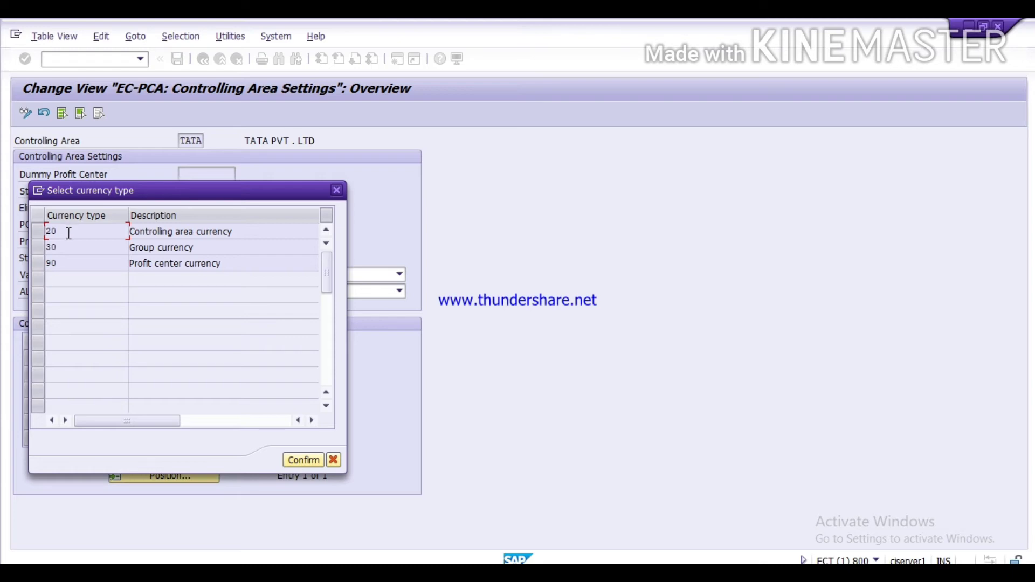
pyautogui.click(302, 459)
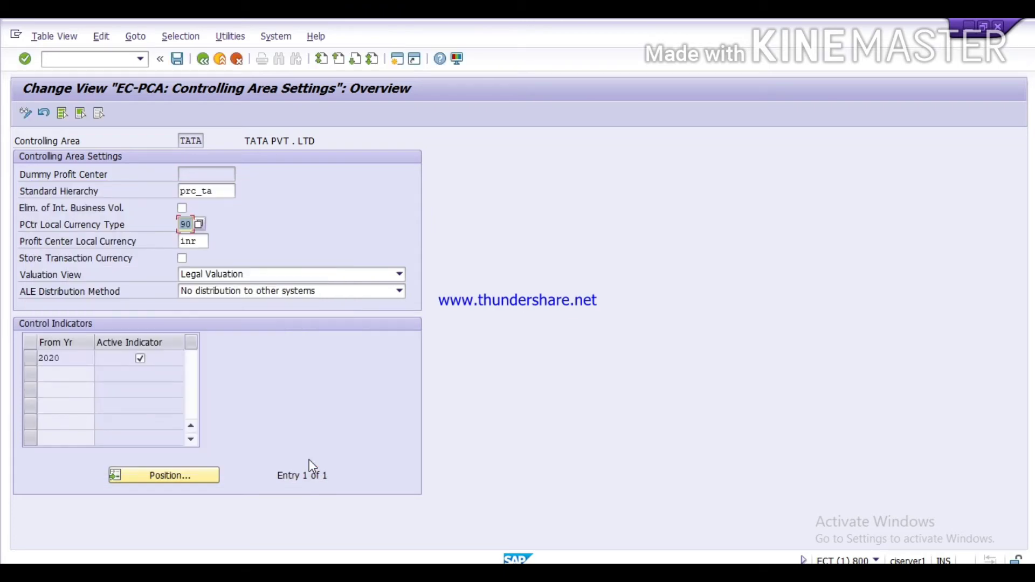
pyautogui.click(177, 59)
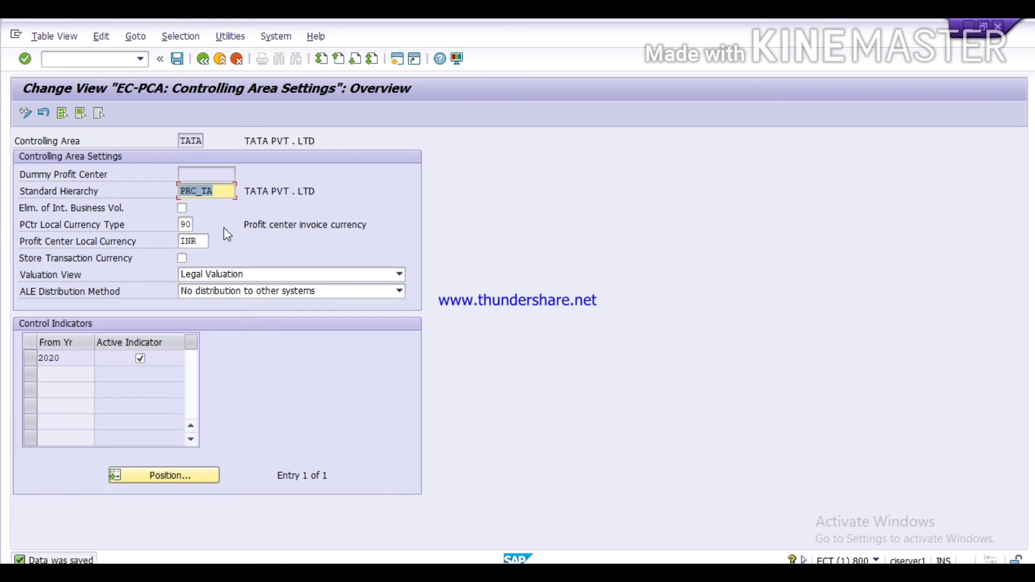
pyautogui.click(203, 59)
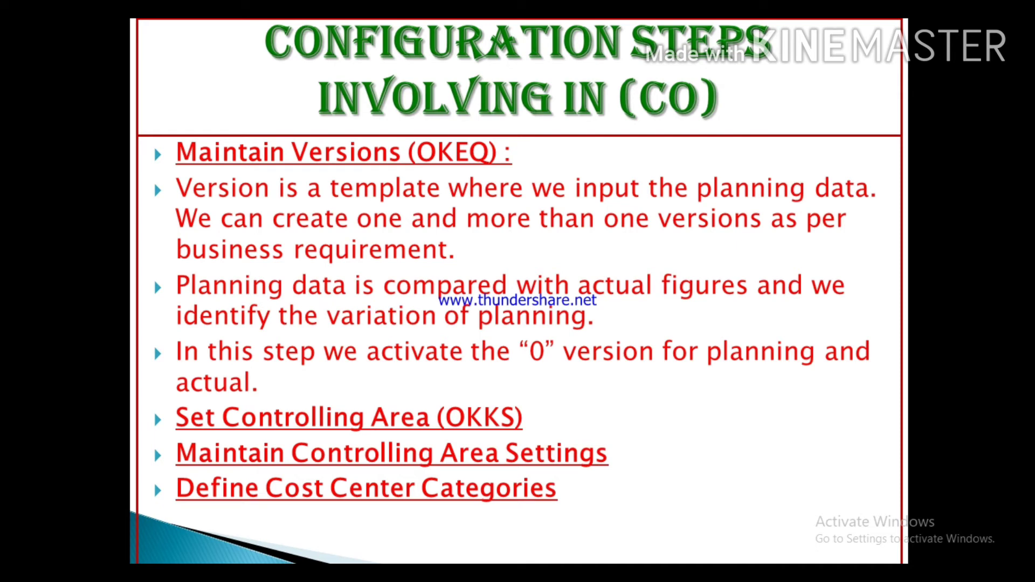
# - Open Define Cost Center Categories under Cost Centers in the master data of Cost Center Accounting
pyautogui.hotkey('alt', 'Tab')
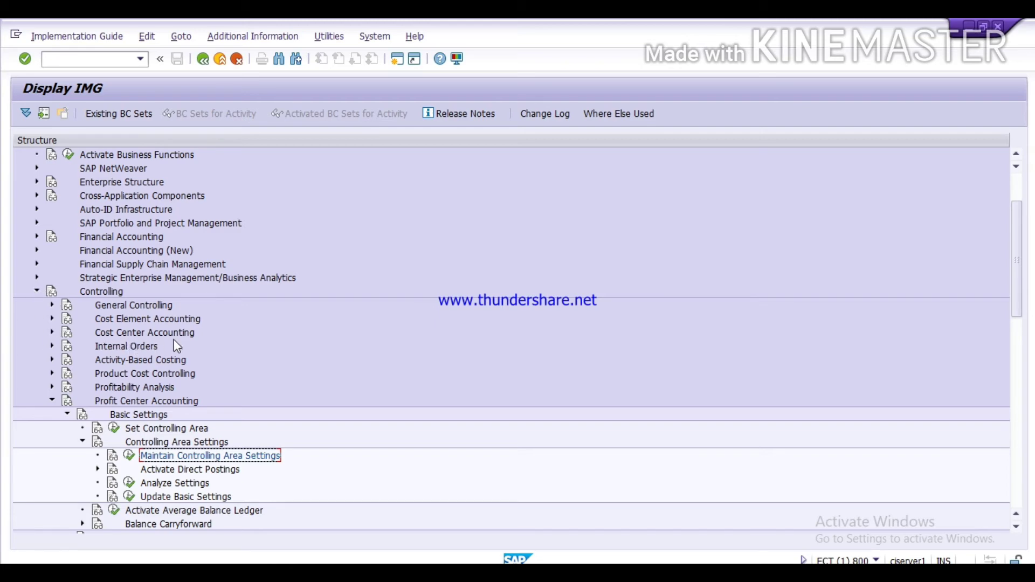
pyautogui.click(52, 333)
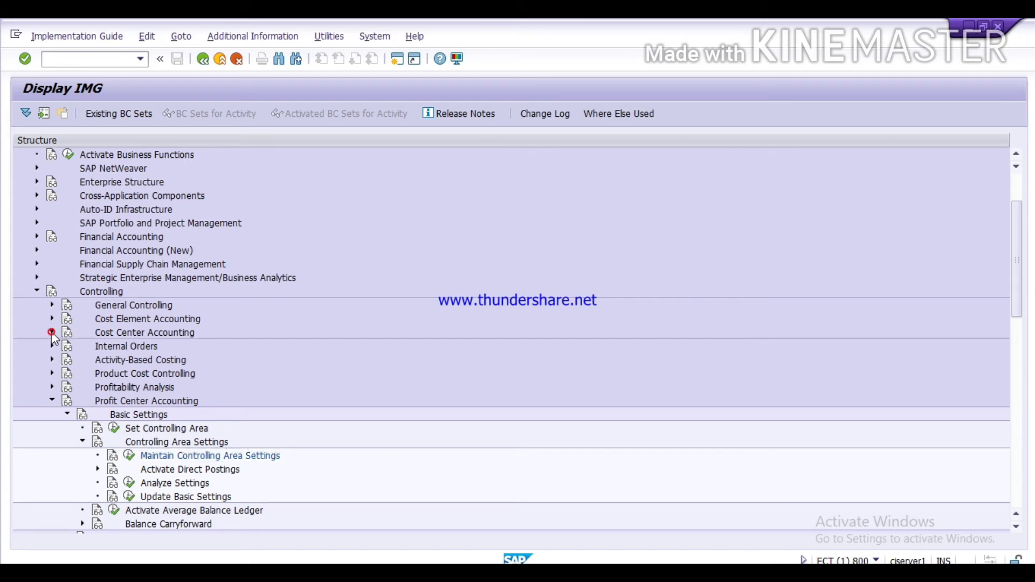
pyautogui.click(53, 332)
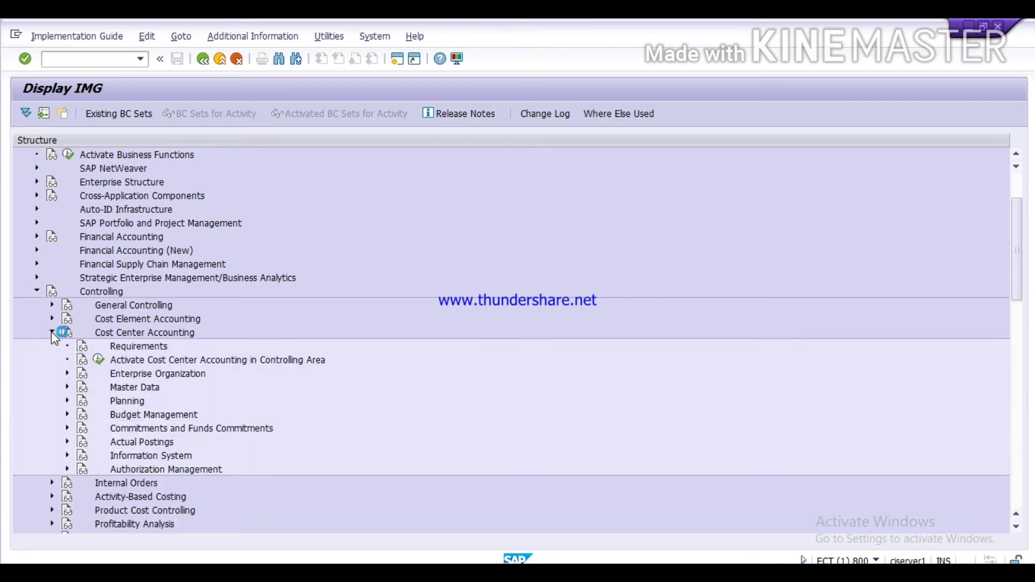
pyautogui.click(66, 388)
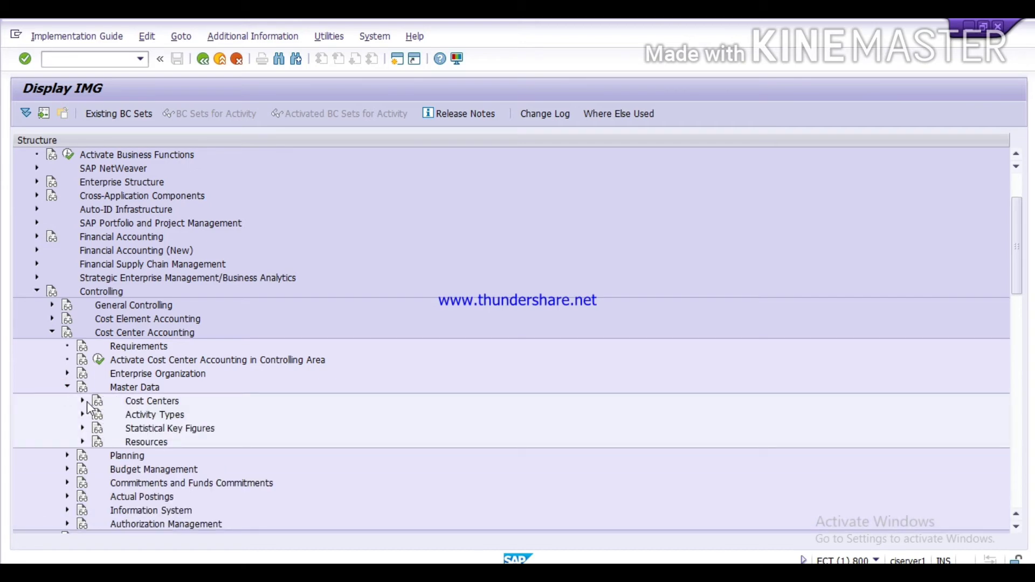
pyautogui.click(82, 402)
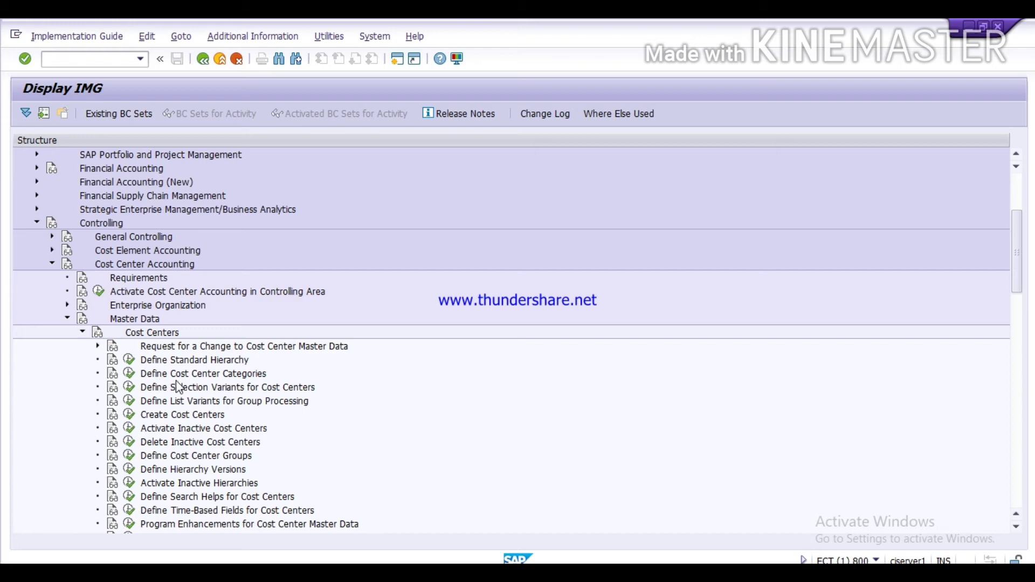
pyautogui.click(129, 375)
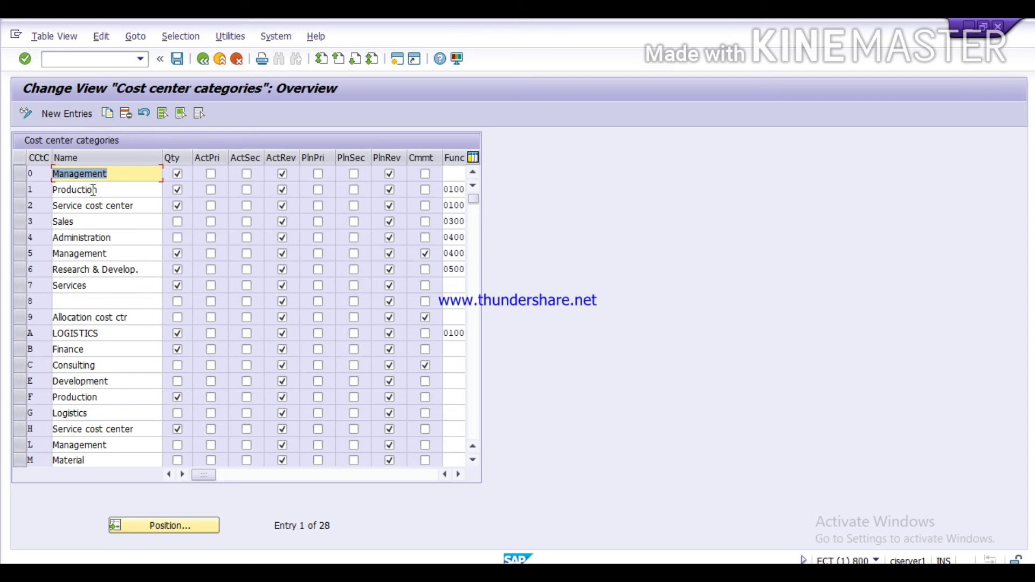
pyautogui.click(124, 176)
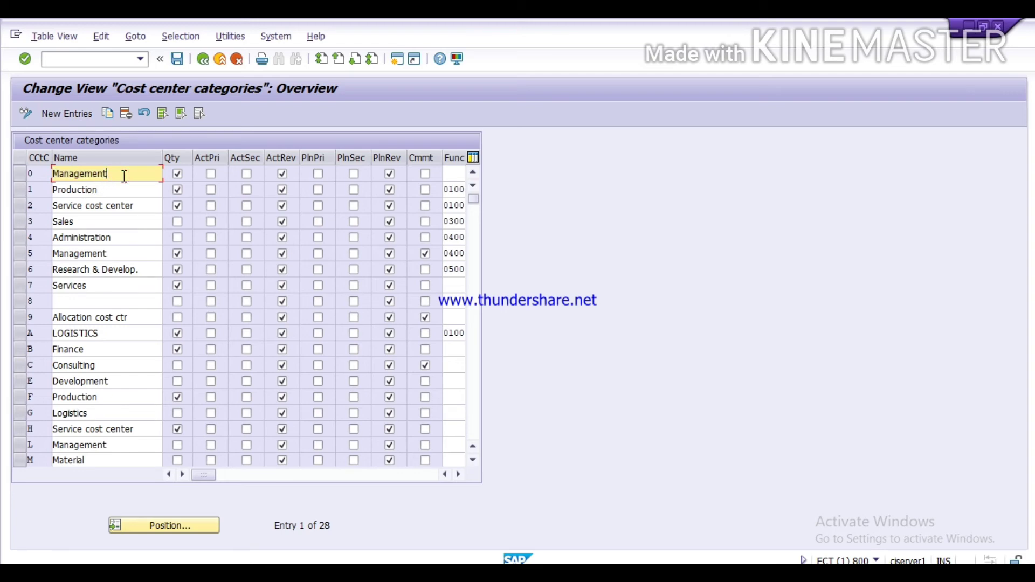
pyautogui.click(177, 173)
pyautogui.moveTo(204, 476)
pyautogui.mouseDown()
pyautogui.moveTo(276, 479)
pyautogui.moveTo(212, 464)
pyautogui.mouseUp()
# - Try to copy the Finance cost center category B as a new category with key C
pyautogui.click(20, 352)
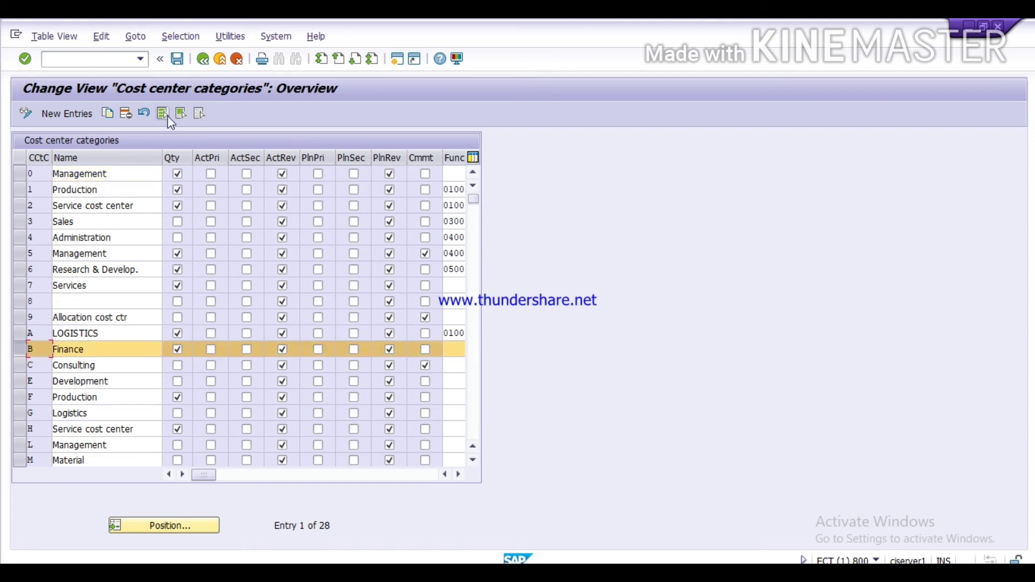
pyautogui.click(110, 112)
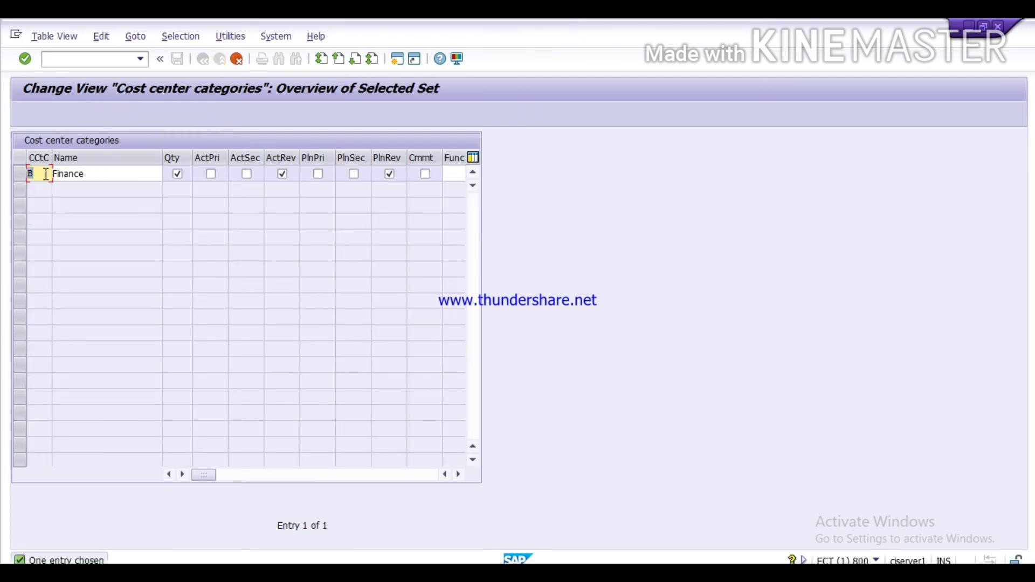
pyautogui.click(46, 174)
pyautogui.press('BackSpace')
pyautogui.write('f')
pyautogui.press('BackSpace')
pyautogui.write('c')
pyautogui.moveTo(212, 481)
pyautogui.mouseDown()
pyautogui.moveTo(203, 476)
pyautogui.moveTo(314, 474)
pyautogui.moveTo(222, 476)
pyautogui.mouseUp()
pyautogui.click(178, 59)
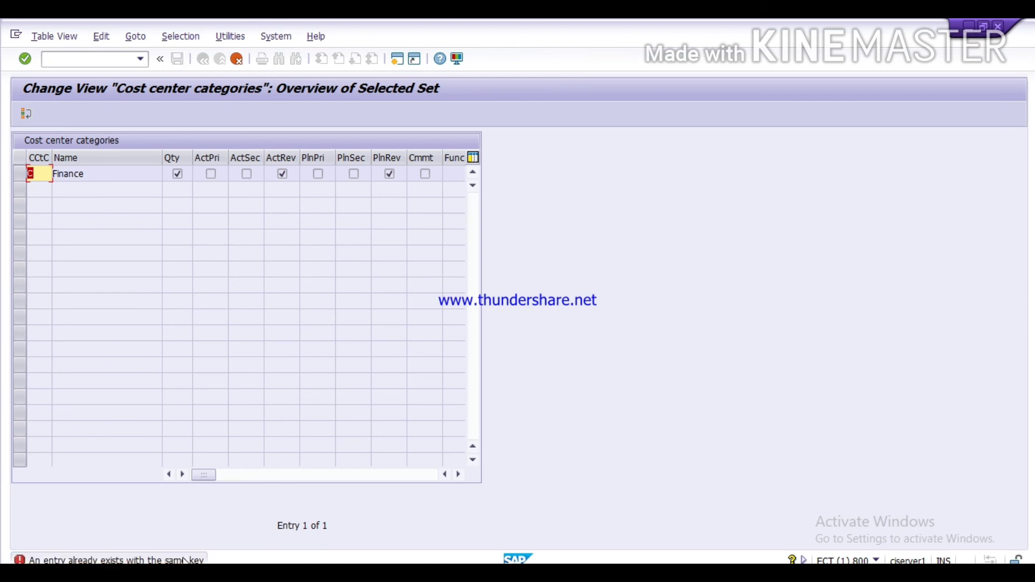
# - Change the copied Finance category's key to I and complete the copy
pyautogui.press('BackSpace')
pyautogui.write('i')
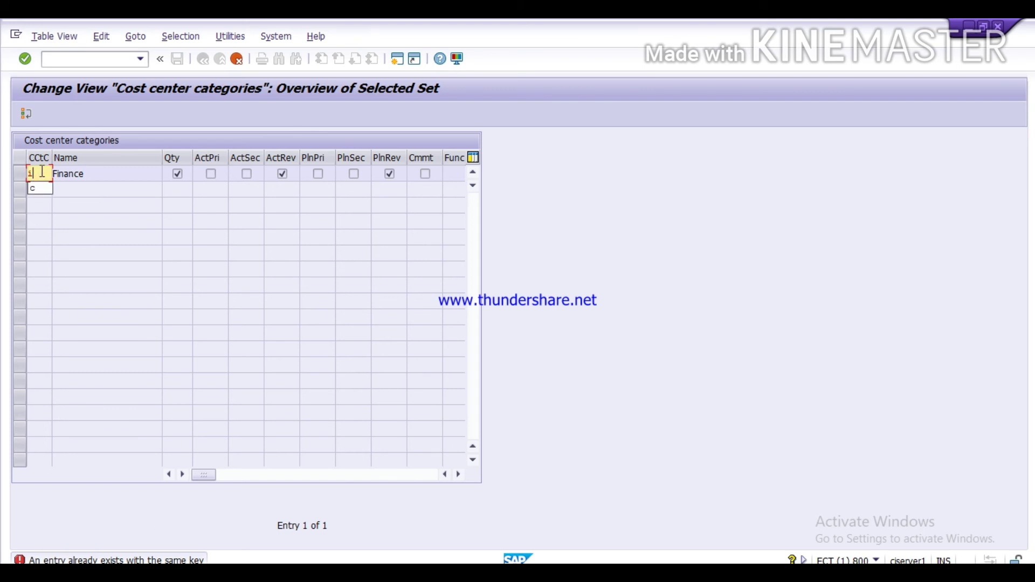
pyautogui.press('Return')
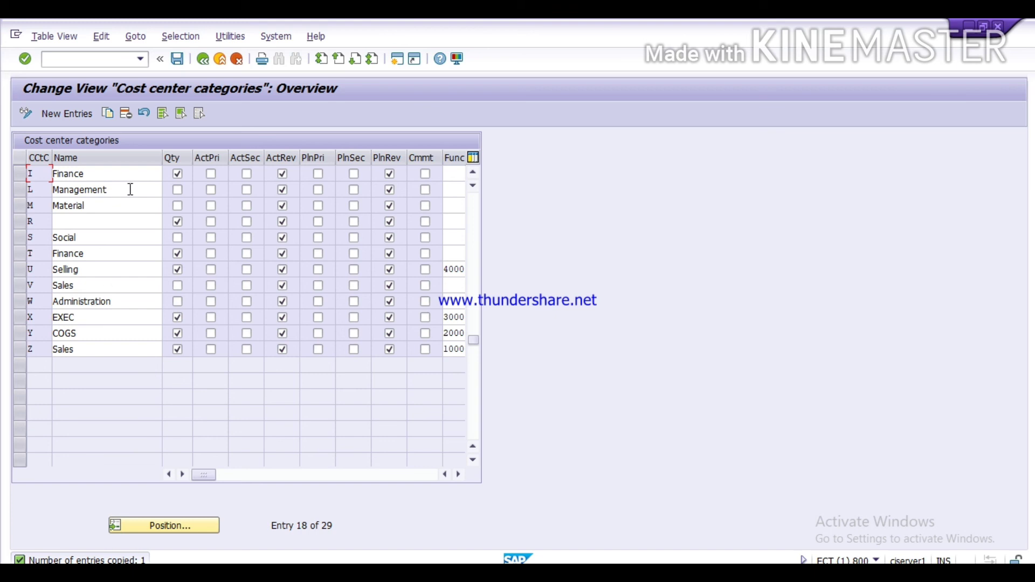
# - Leave the cost center categories, saving the changes to the TATA PVT. LTD. customizing request
pyautogui.click(201, 62)
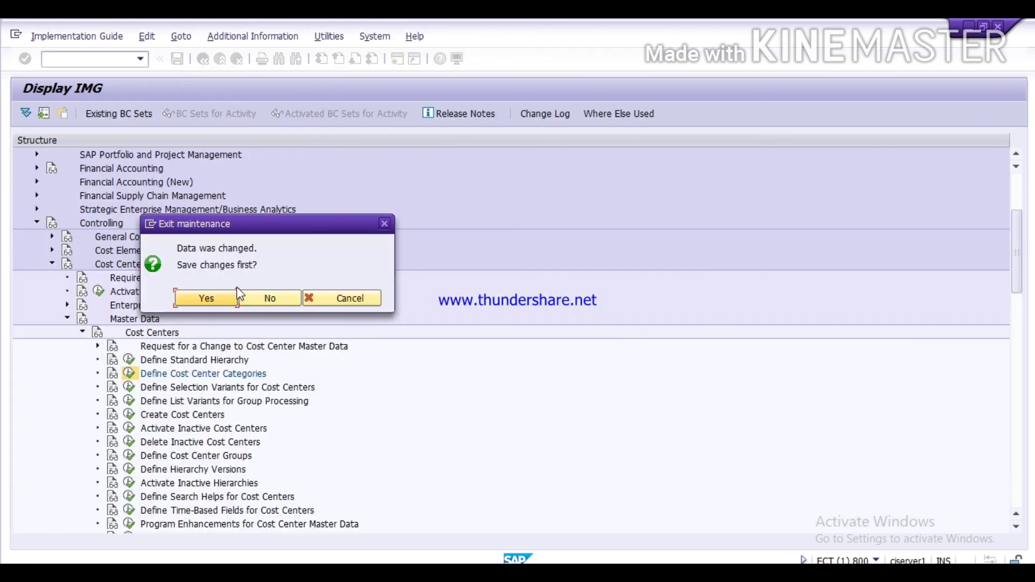
pyautogui.click(232, 299)
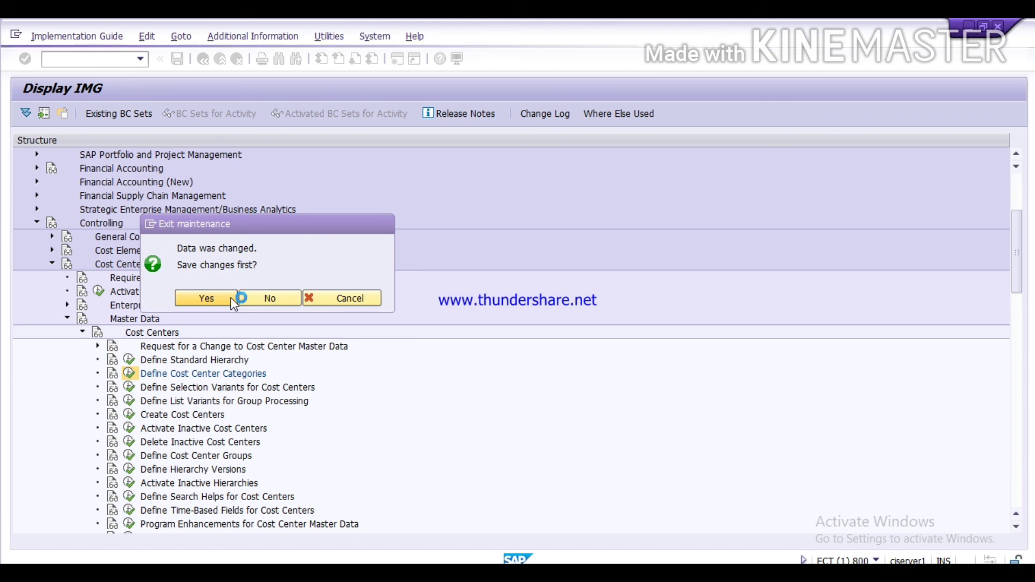
pyautogui.click(224, 276)
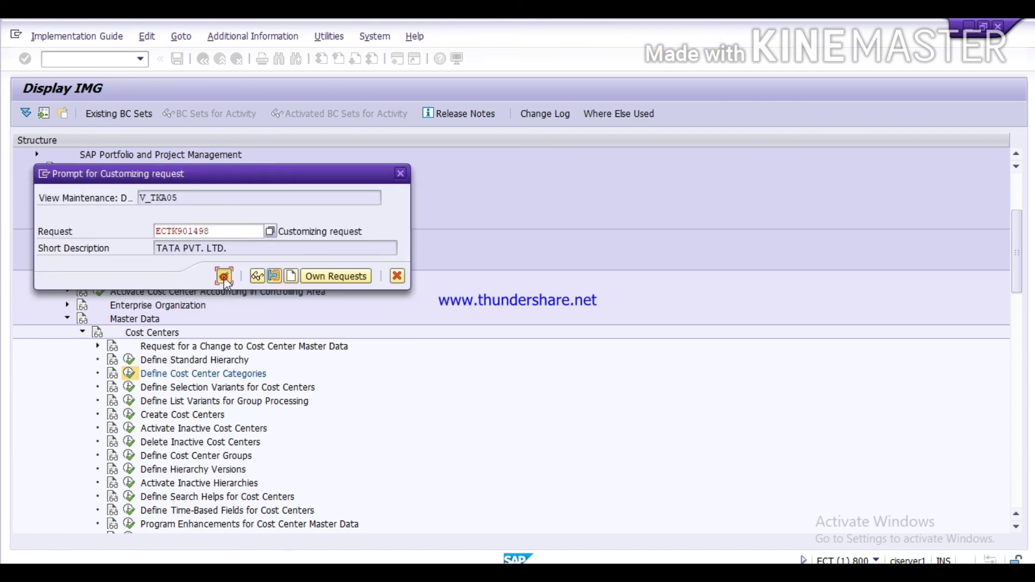